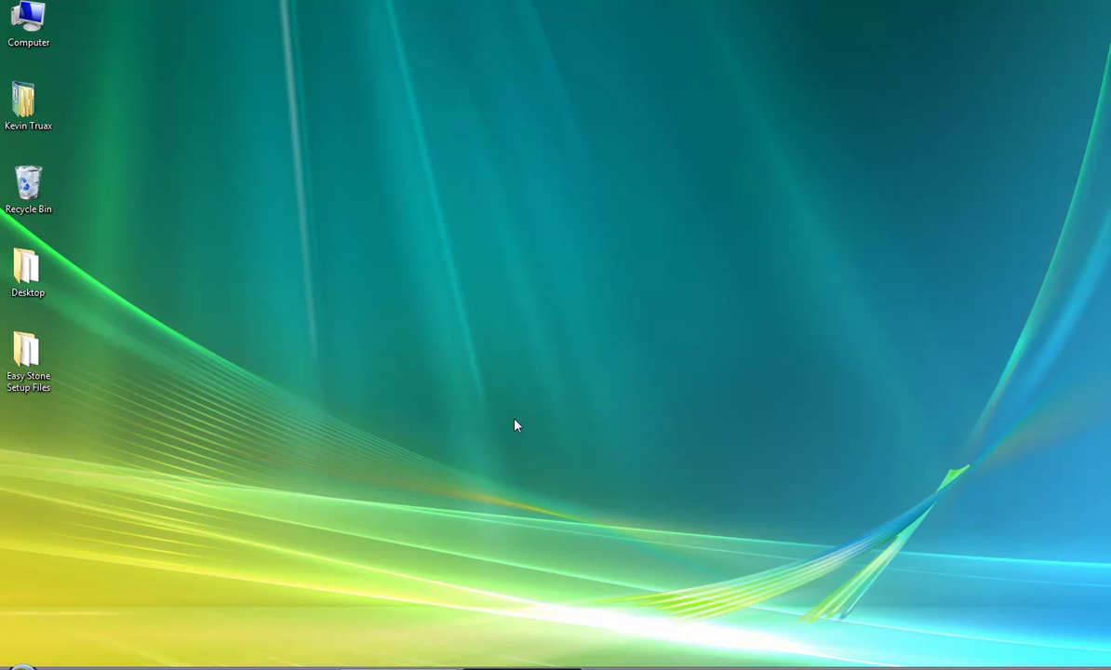
Open the Easy Stone Setup Files folder on the desktop.
double_click(16, 361)
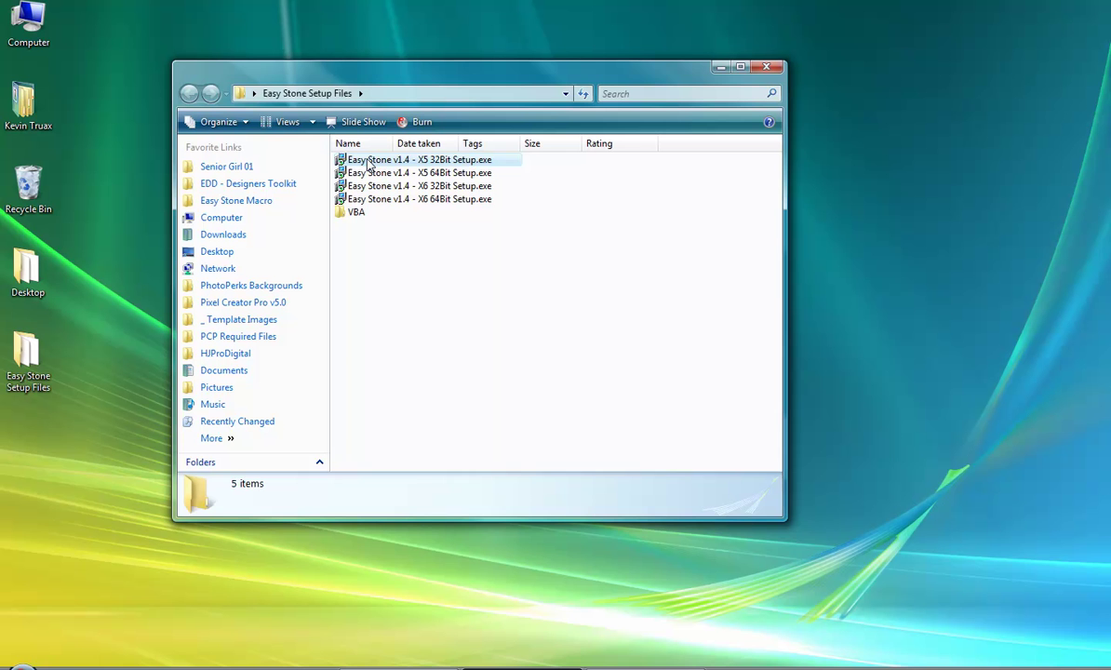
click(400, 160)
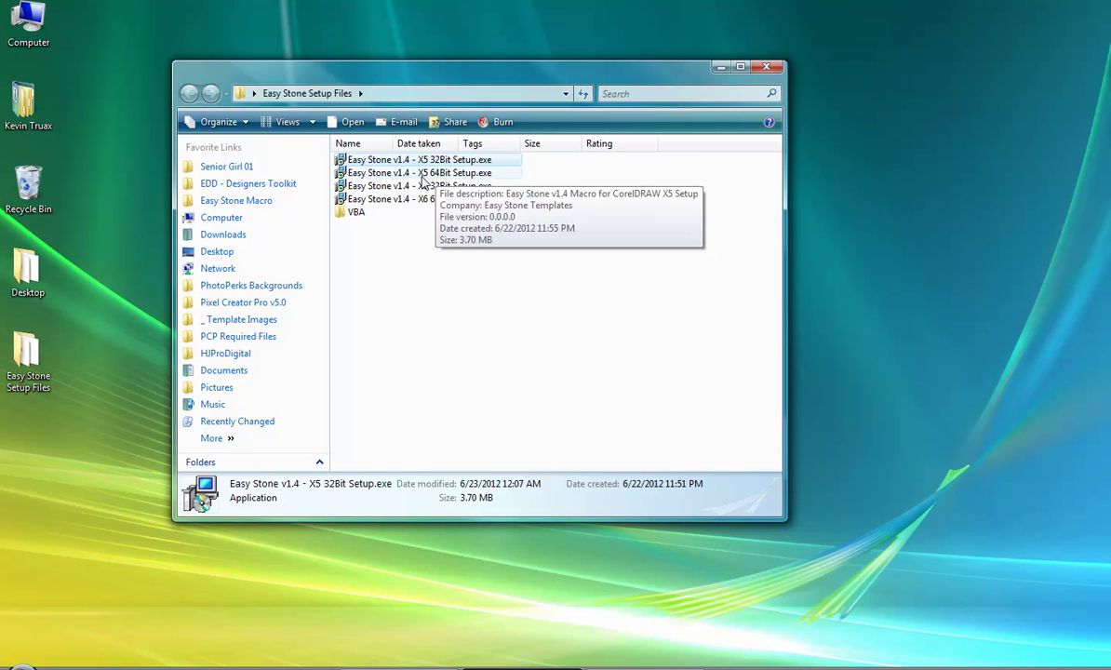
click(448, 280)
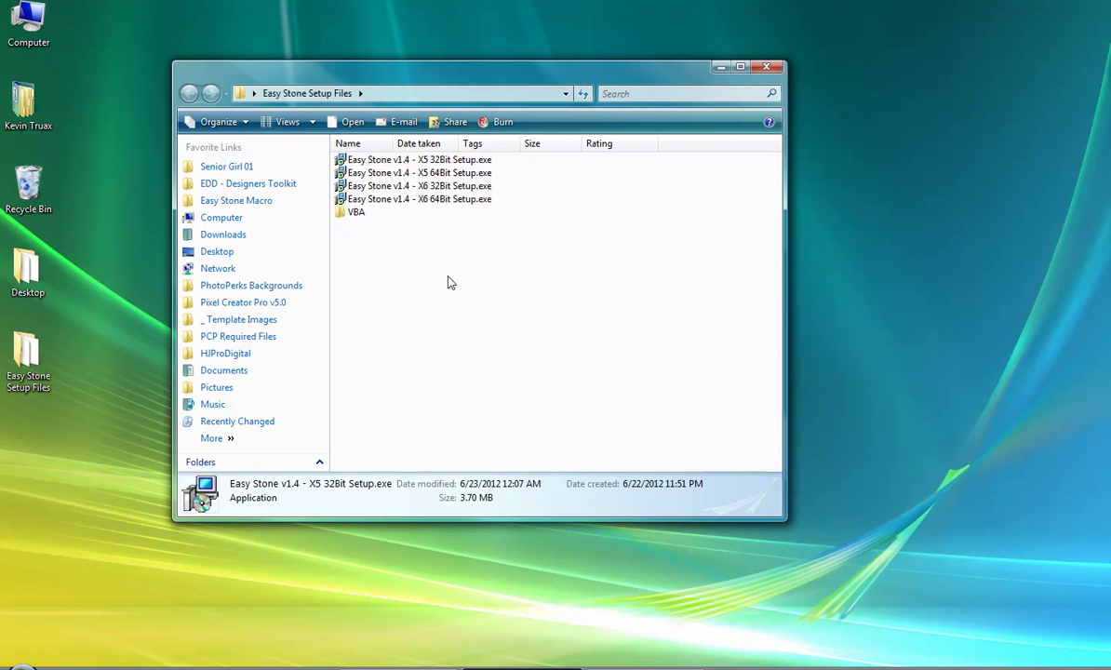
click(436, 186)
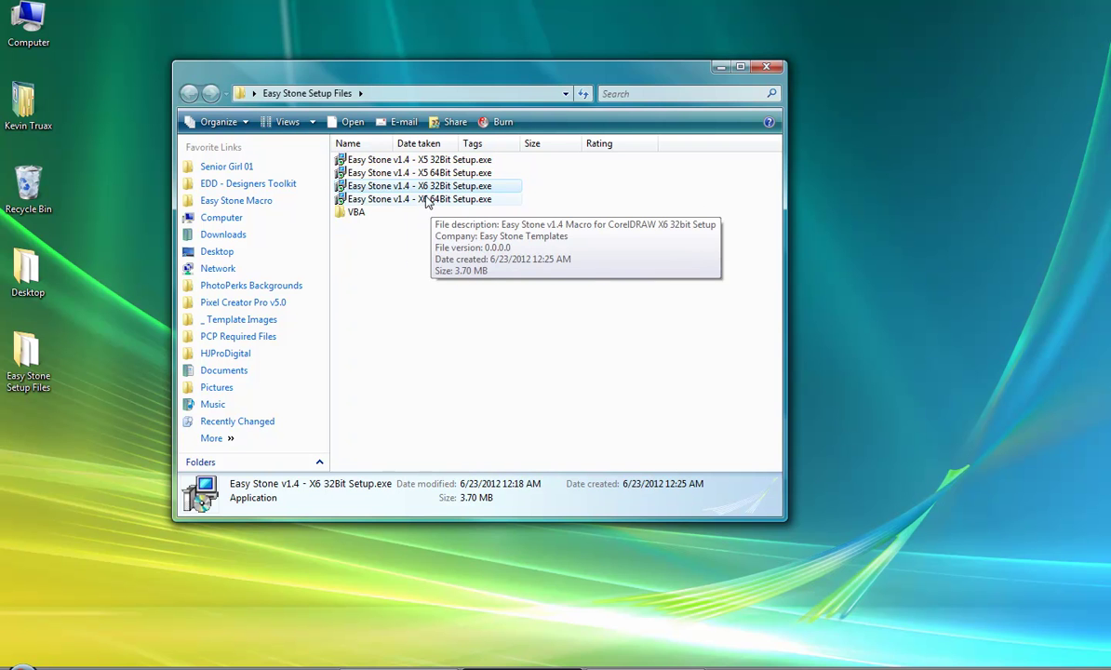
click(463, 264)
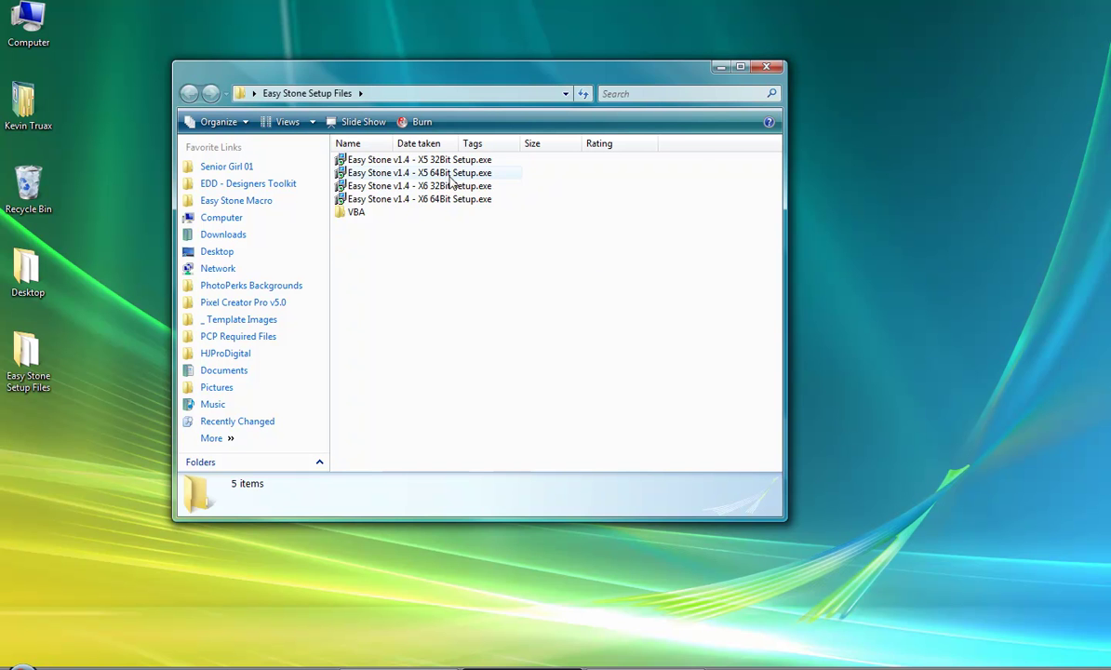
click(339, 176)
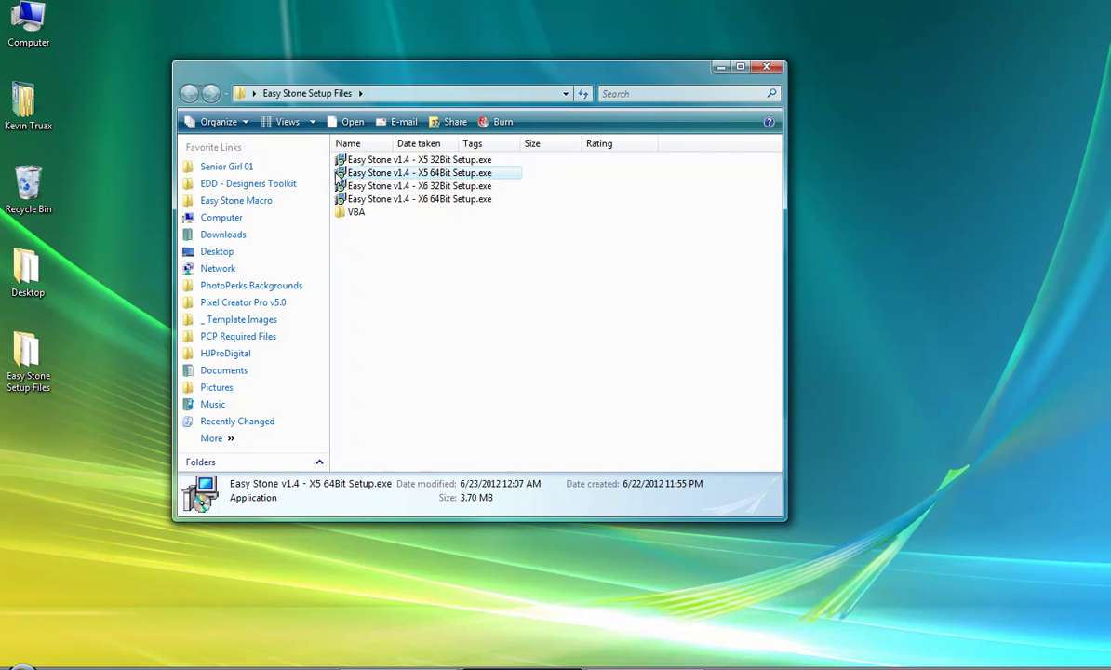
Run the X5 64Bit Easy Stone v1.4 setup through Next, Install and Finish.
double_click(395, 174)
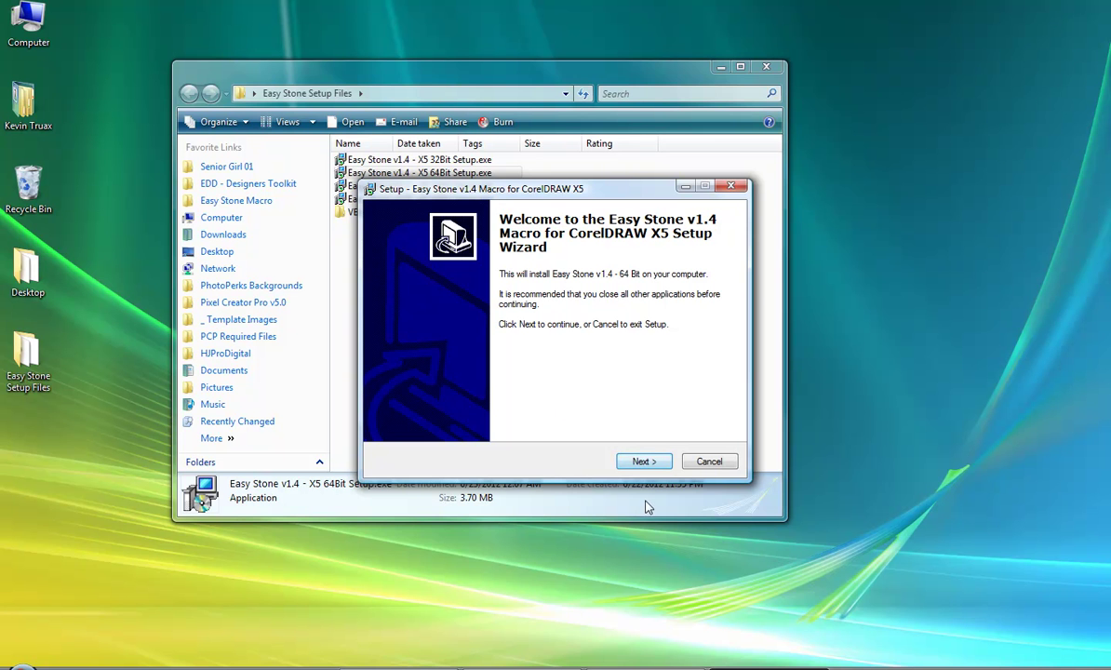
click(651, 466)
click(648, 464)
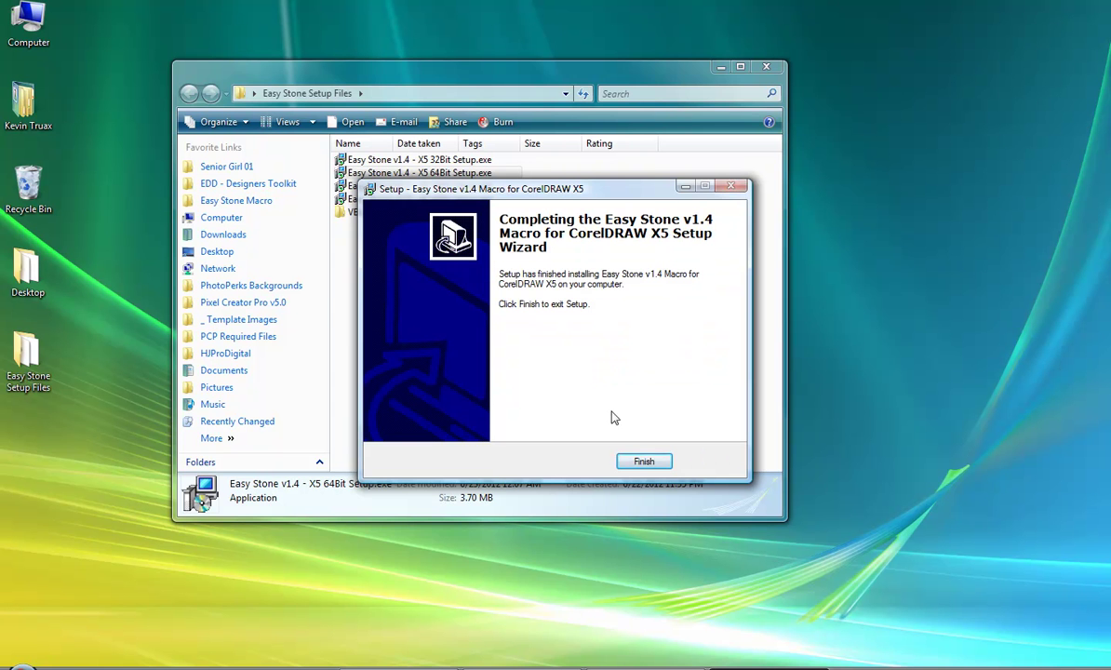
click(644, 463)
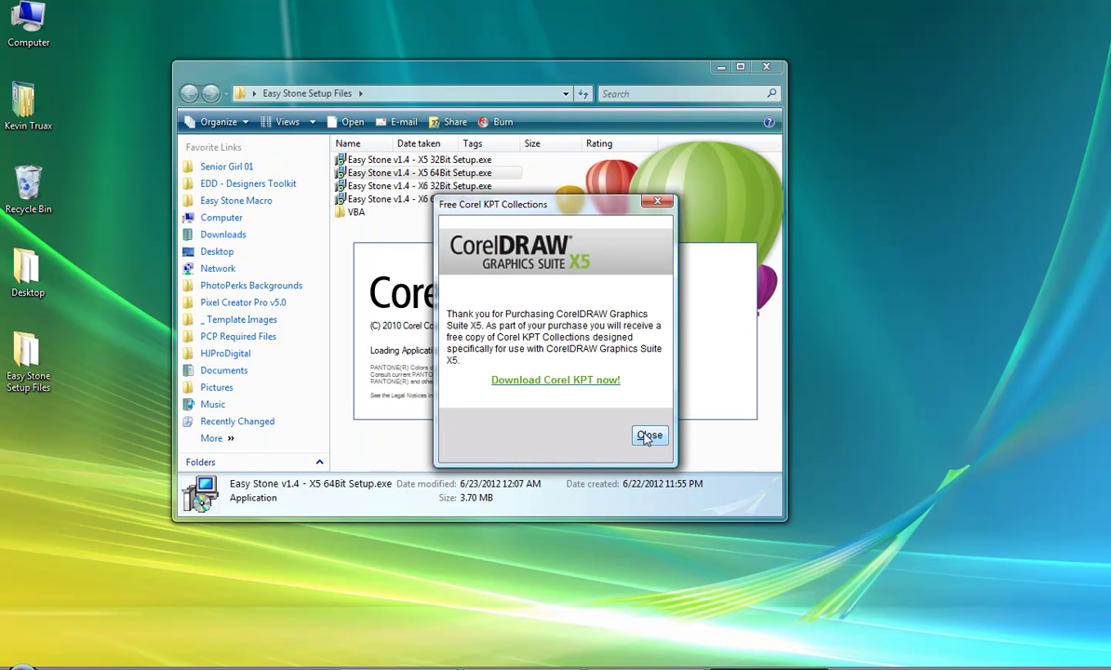
Close the Free Corel KPT Collections offer to reach the Quick Start screen.
click(649, 437)
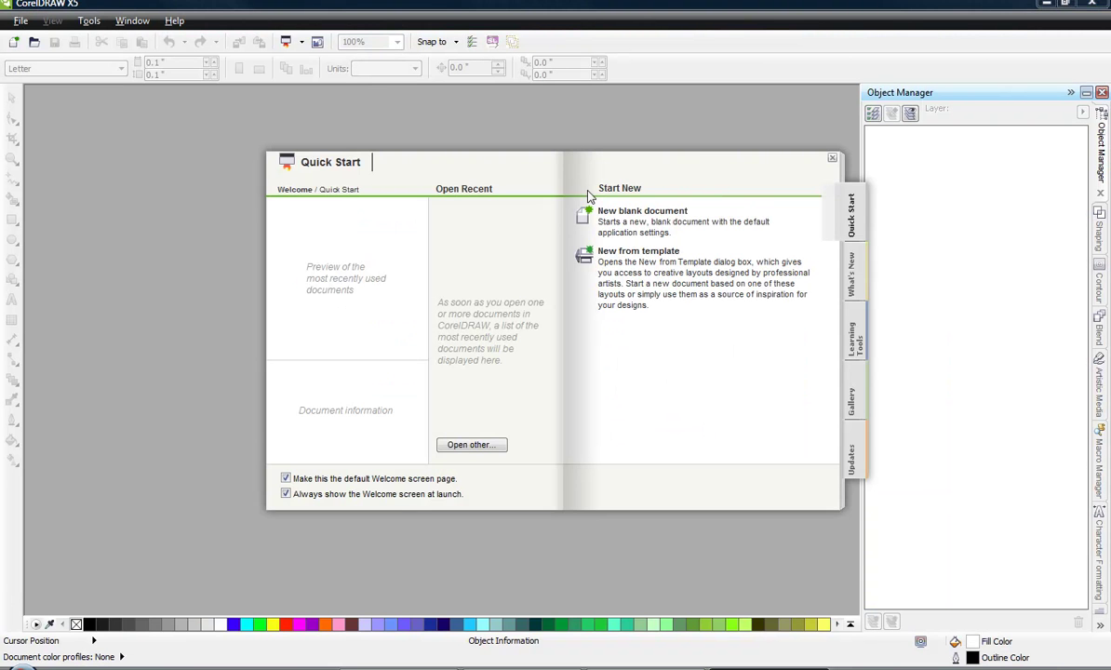
Create a new blank Letter-size document, Untitled-1 (8.5 × 11 inches, CMYK).
click(601, 214)
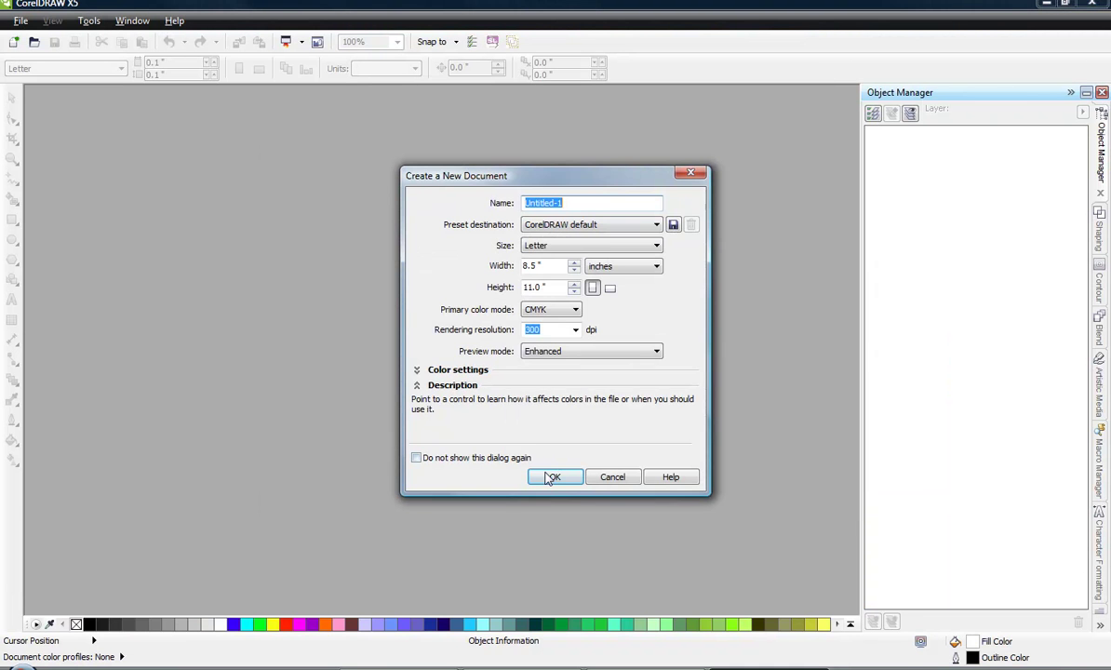
click(525, 457)
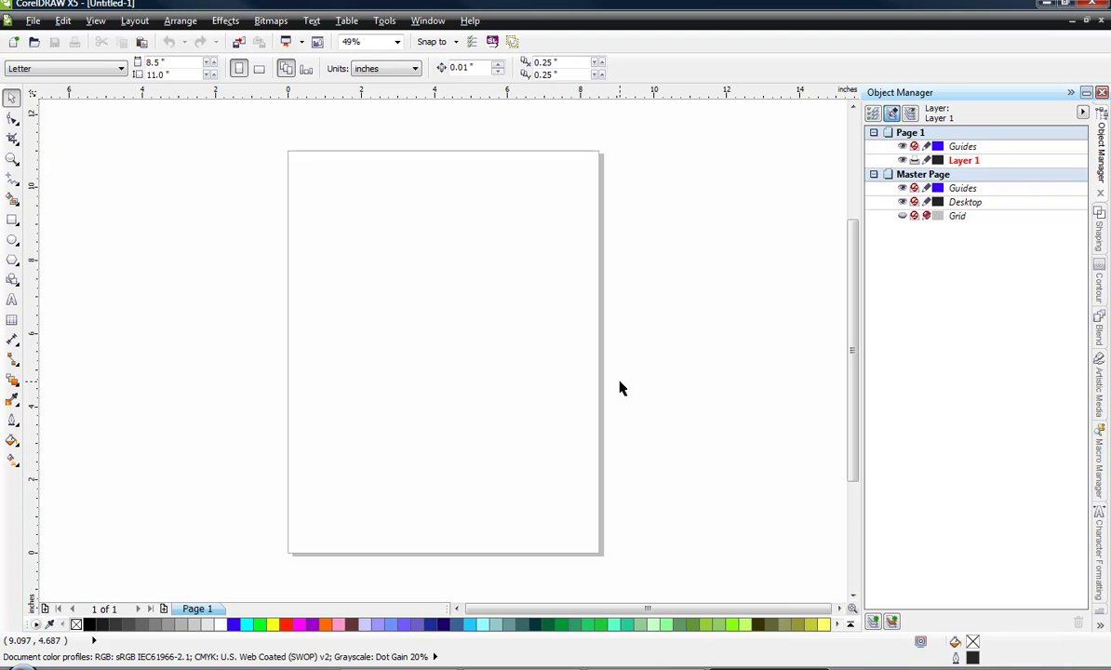
Show the installed macro projects in the Macro Manager docker.
click(1102, 451)
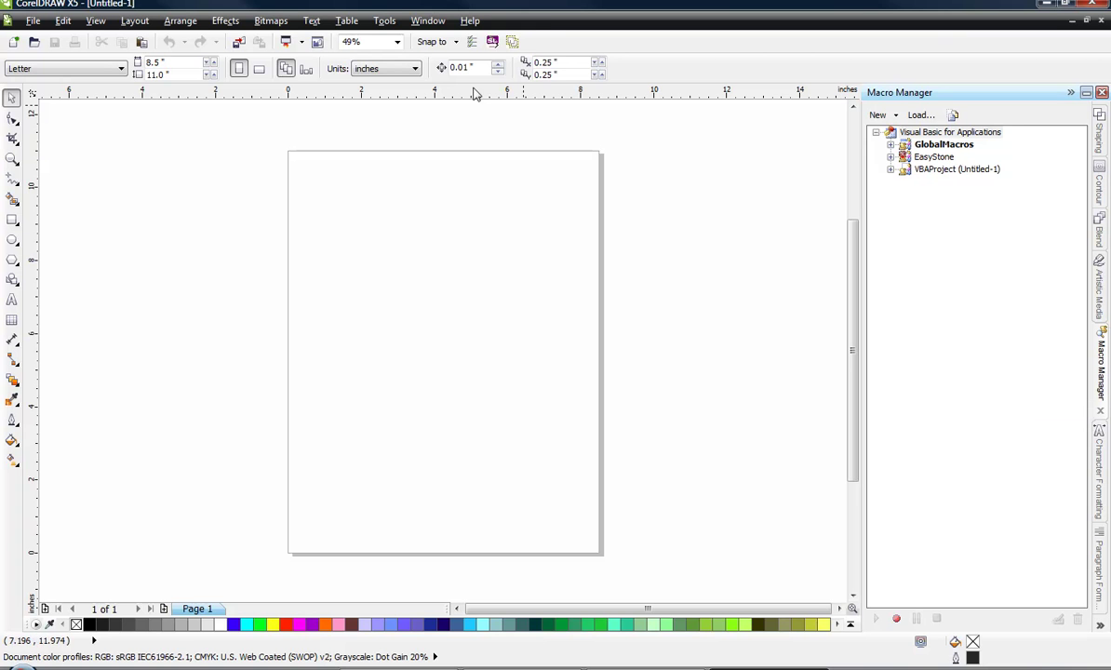
click(385, 21)
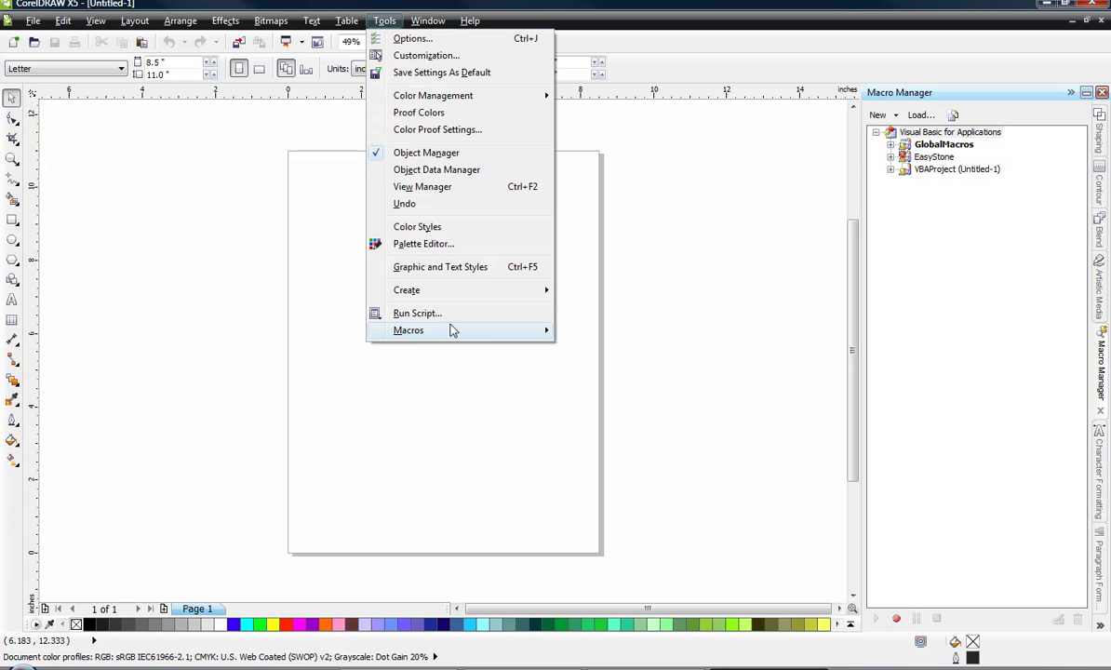
mouse_move(453, 336)
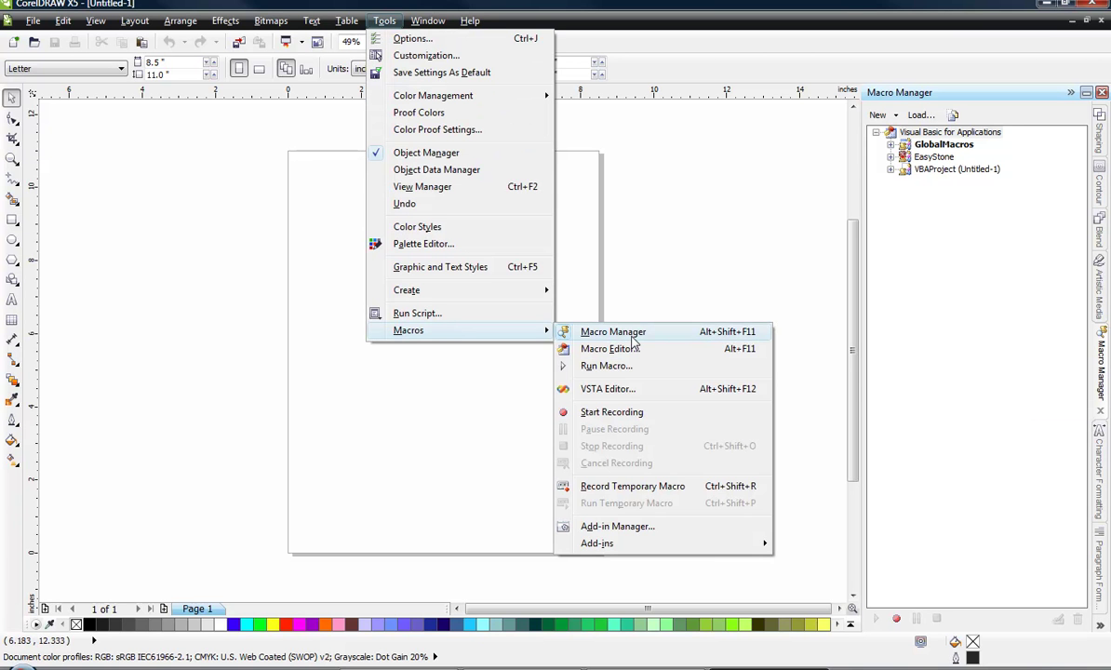
click(867, 249)
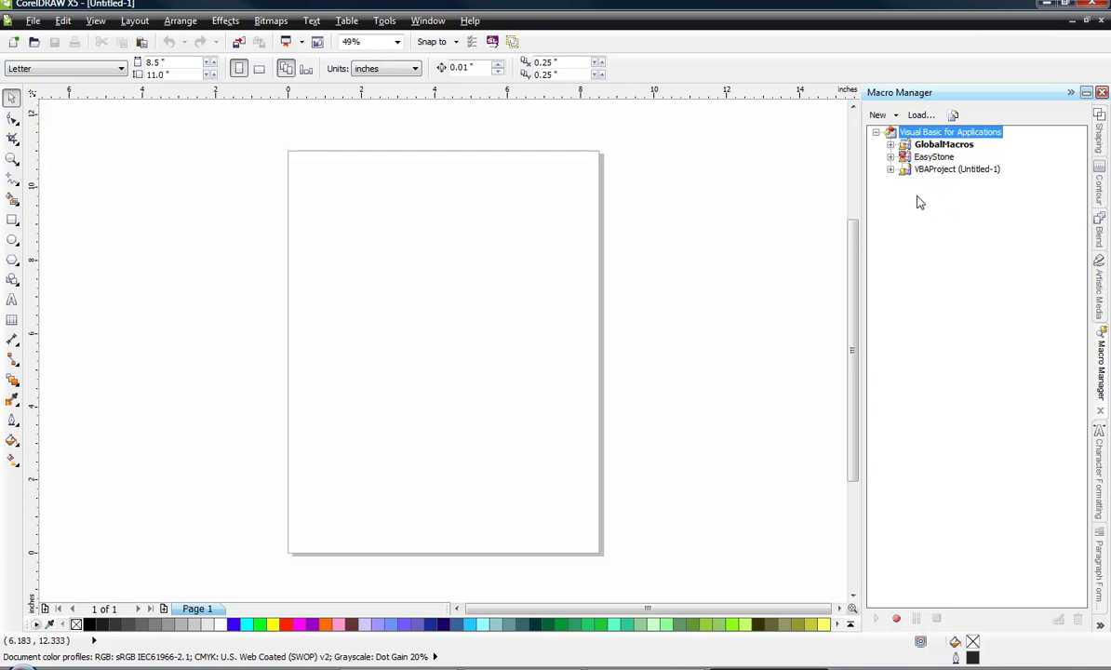
Expand EasyStone > Easy_Stone and run the EasyStoneLauncher macro.
click(891, 157)
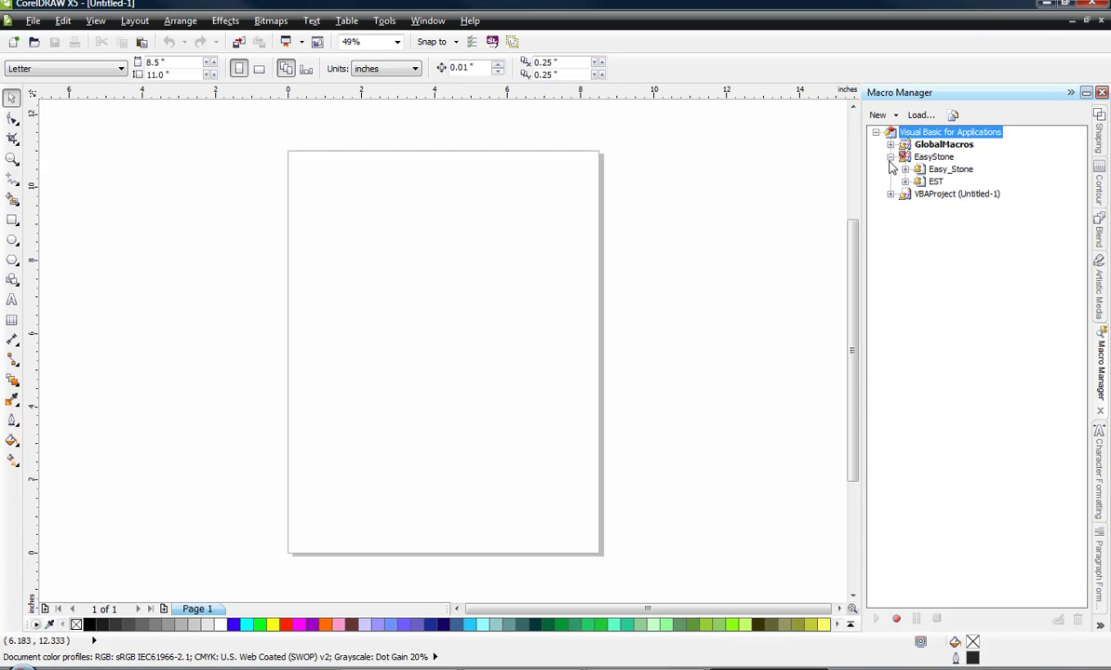
click(891, 157)
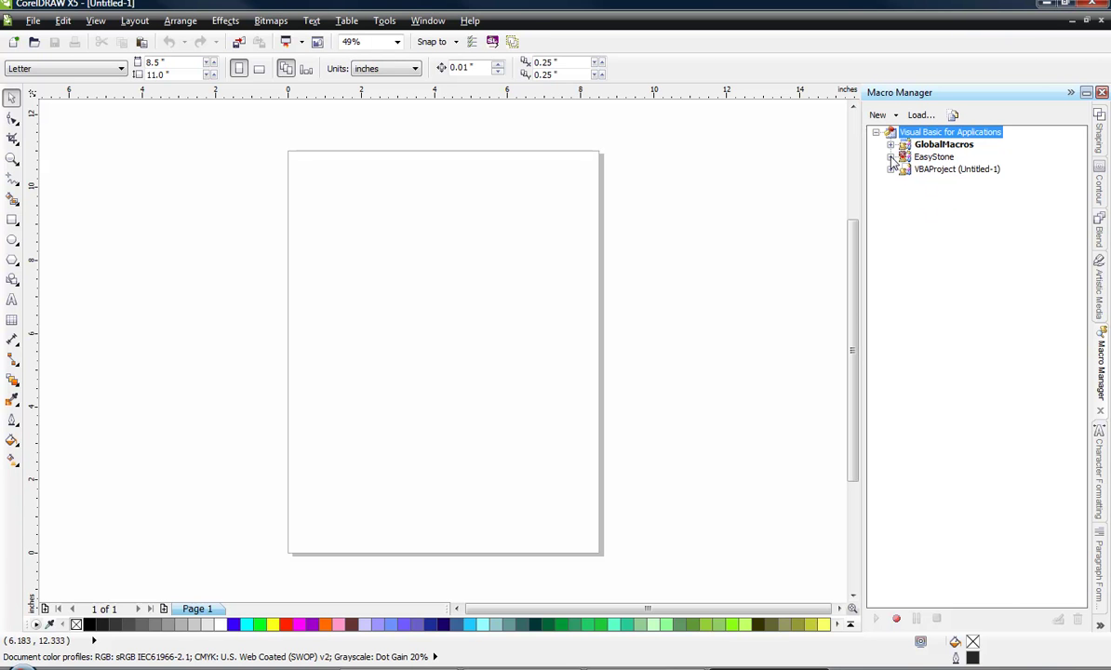
click(892, 158)
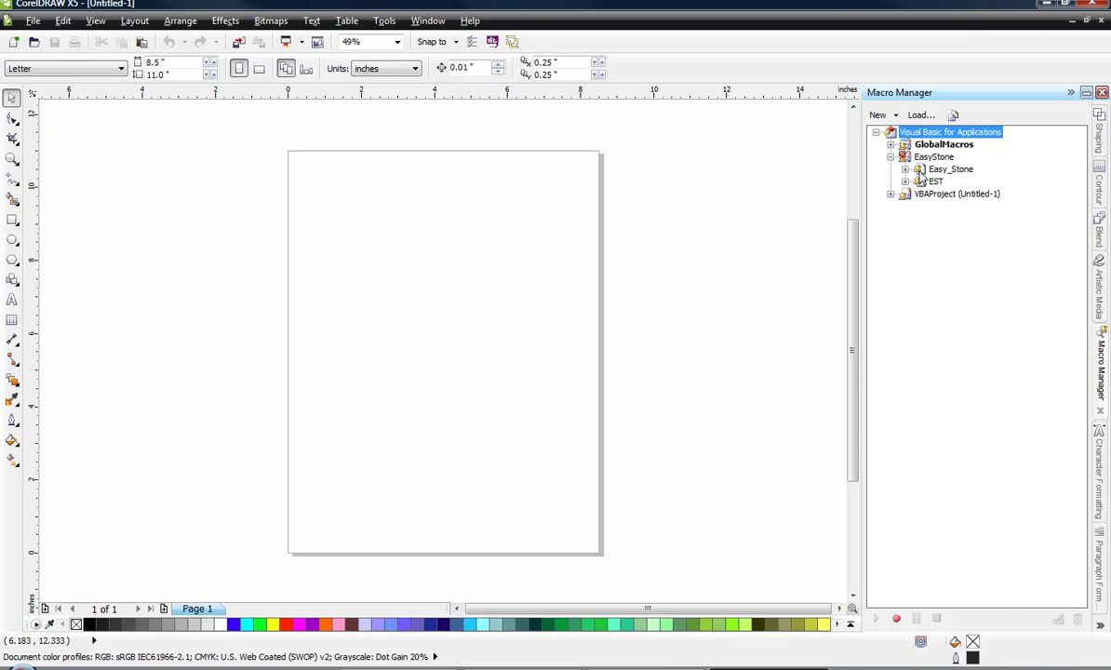
click(905, 170)
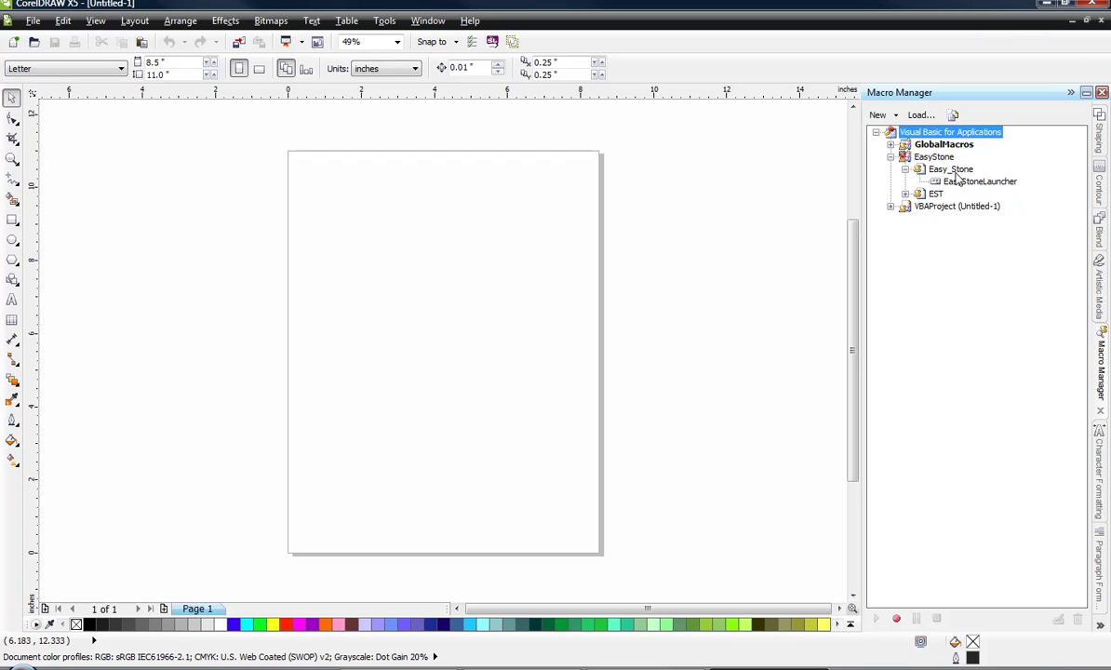
click(985, 184)
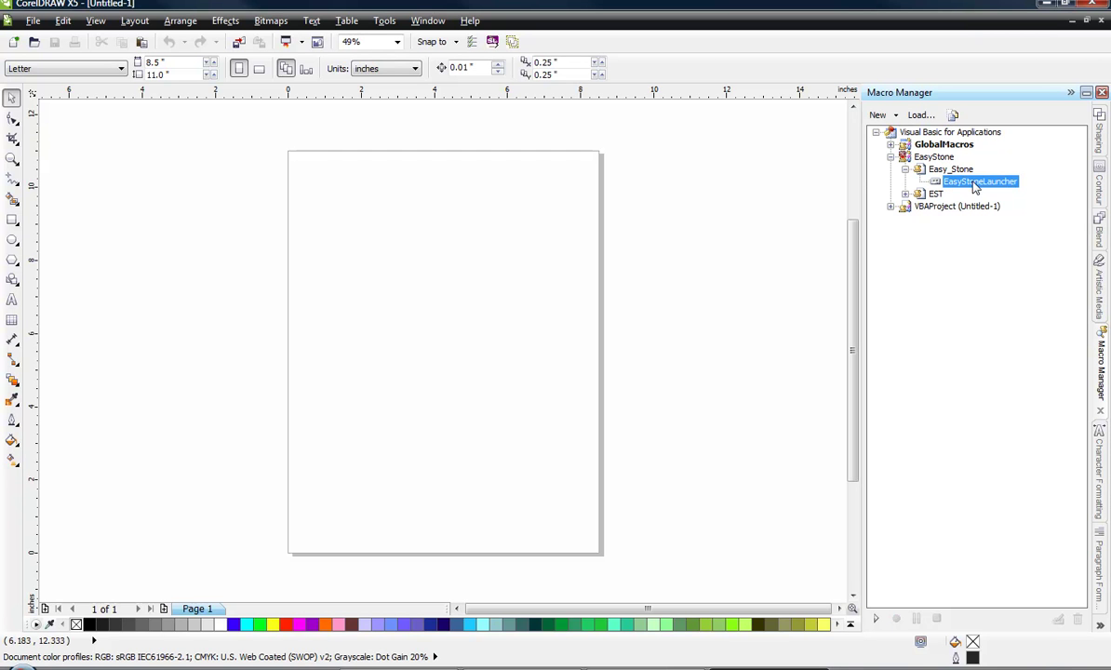
double_click(978, 183)
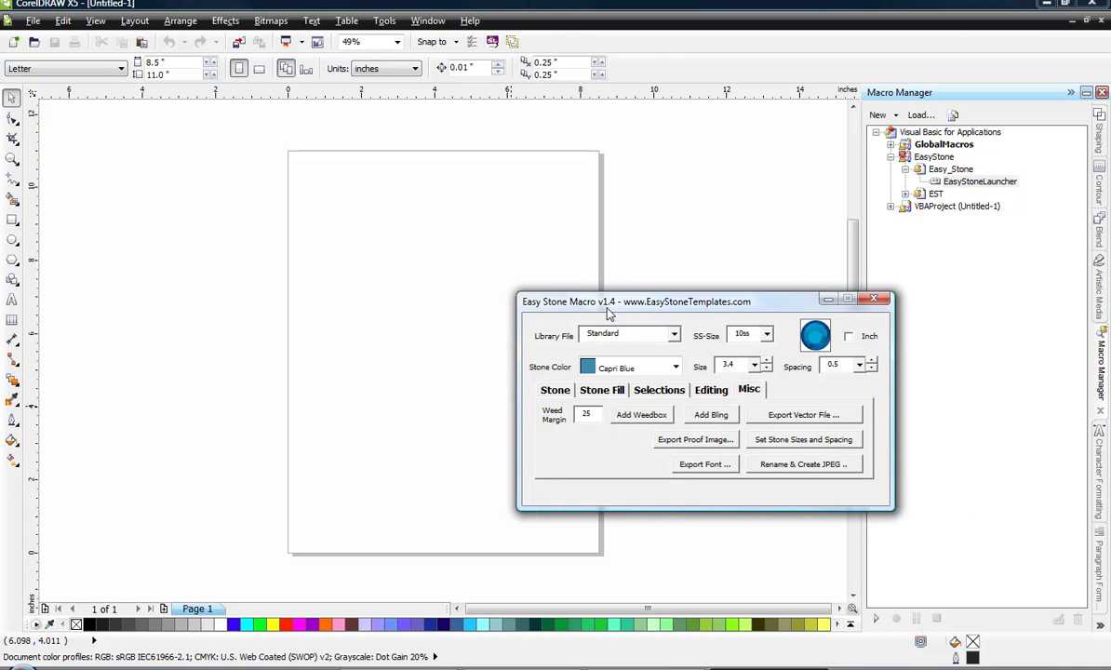
Drag the Easy Stone Macro v1.4 window around the page, then close it.
drag(608, 314, 400, 340)
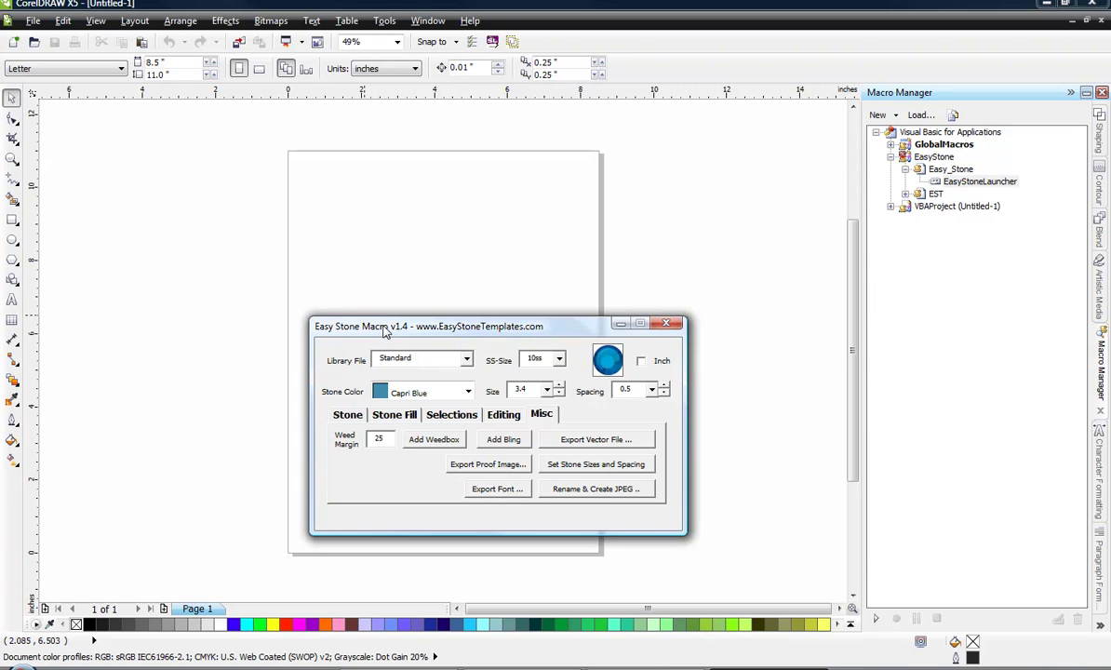
drag(385, 332, 279, 335)
drag(345, 369, 547, 311)
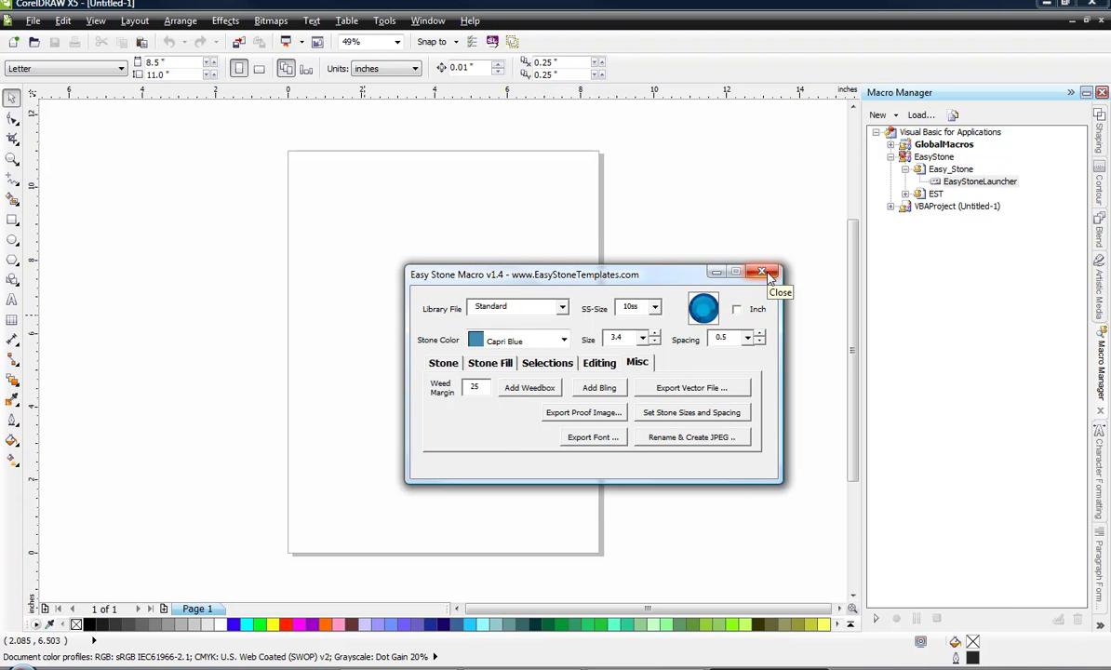
drag(610, 270, 521, 266)
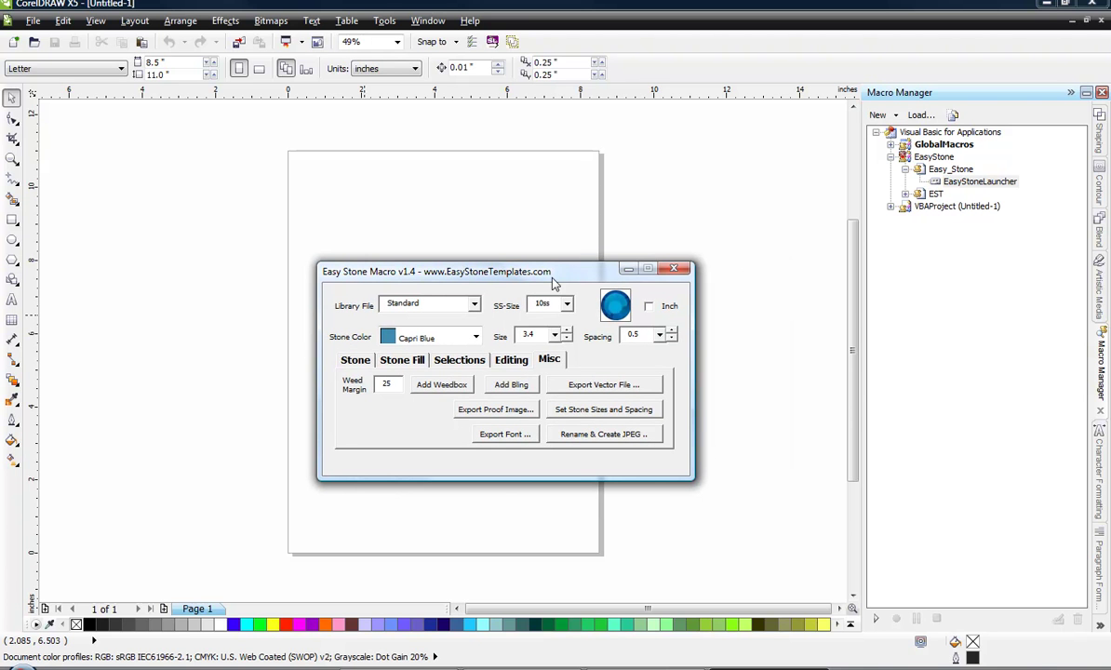
drag(560, 282, 565, 290)
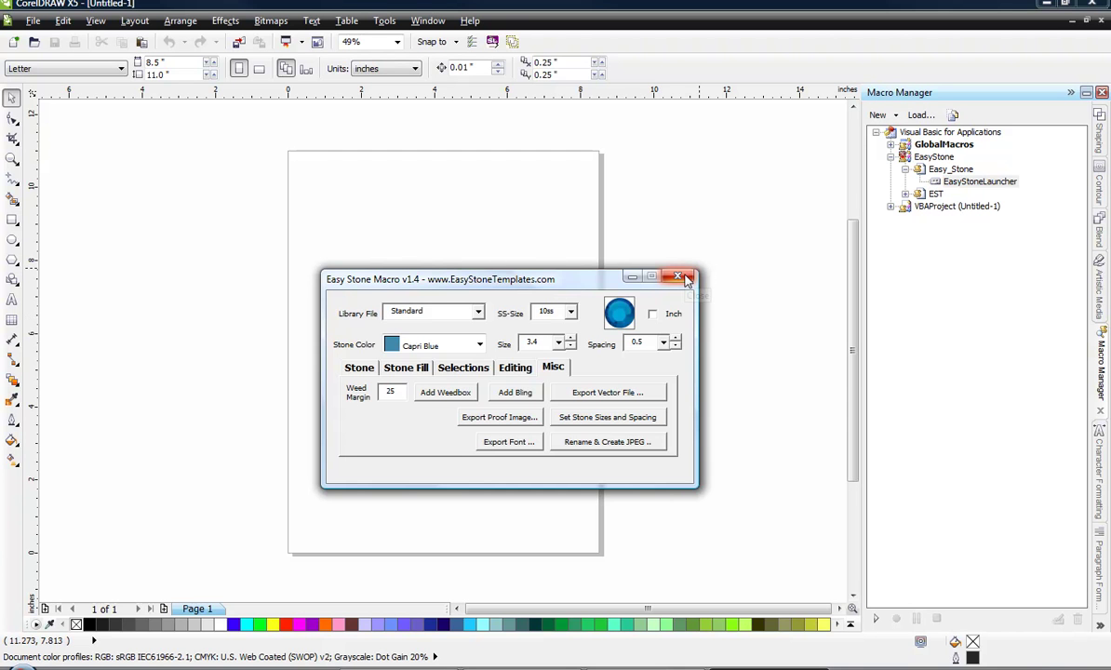
click(686, 280)
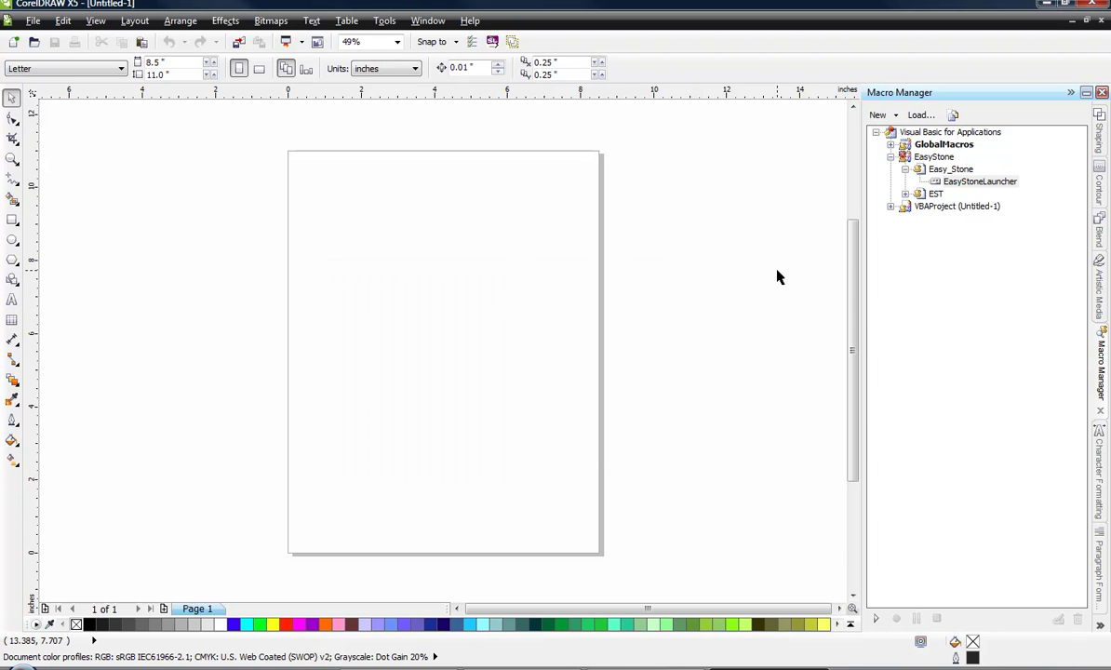
Run the EST module's go macro and answer No to selecting the whole document.
click(934, 195)
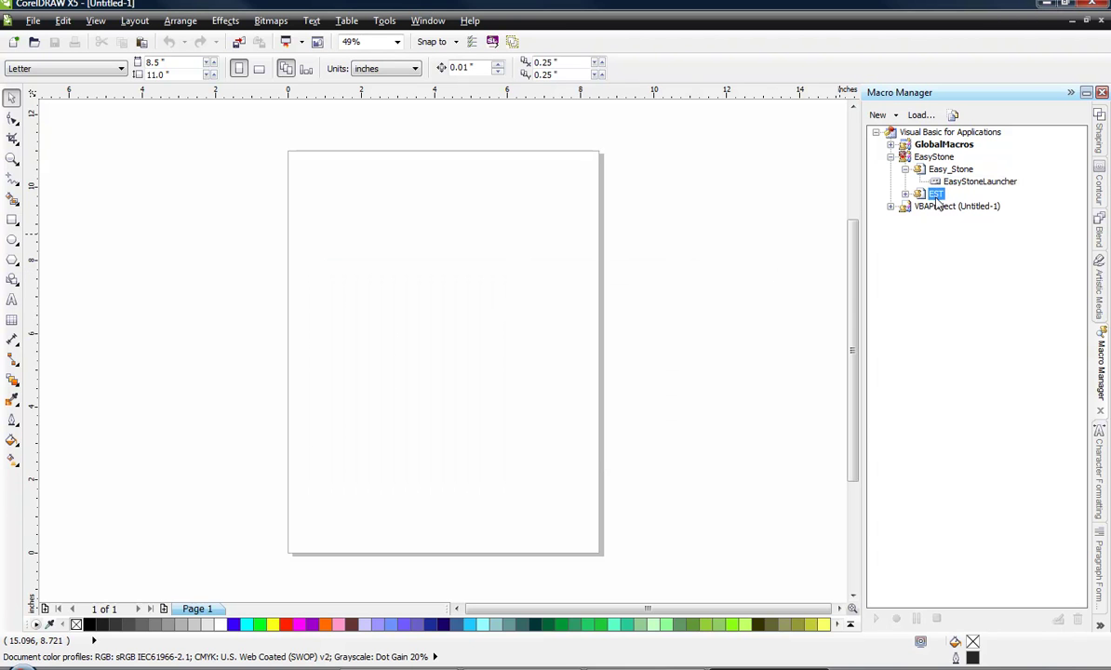
click(905, 194)
double_click(947, 206)
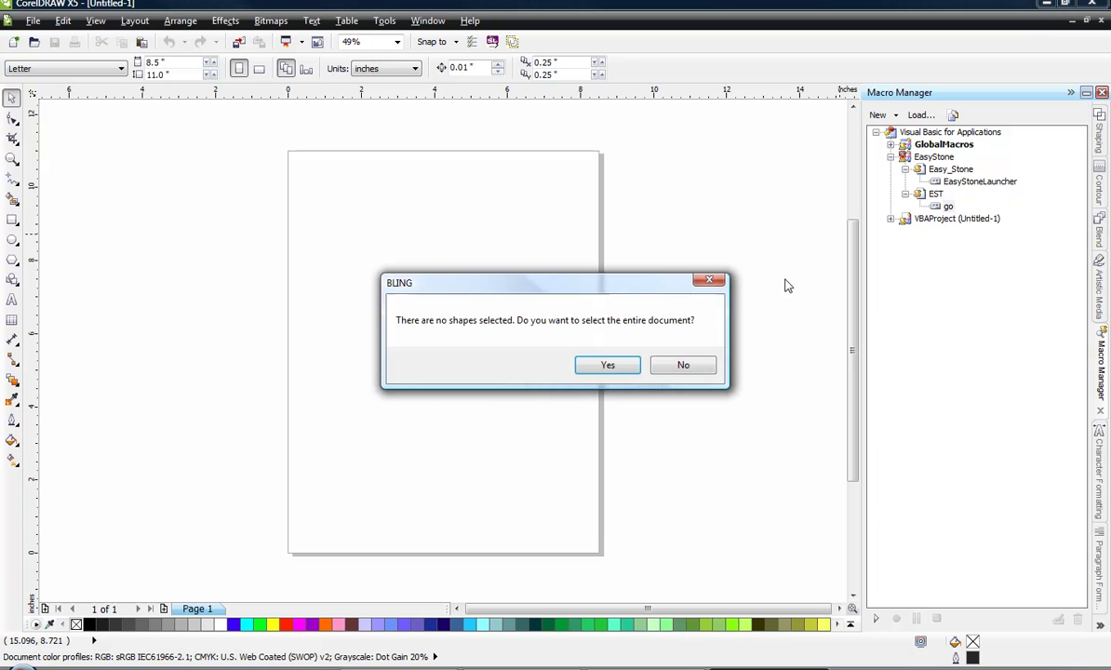
click(685, 366)
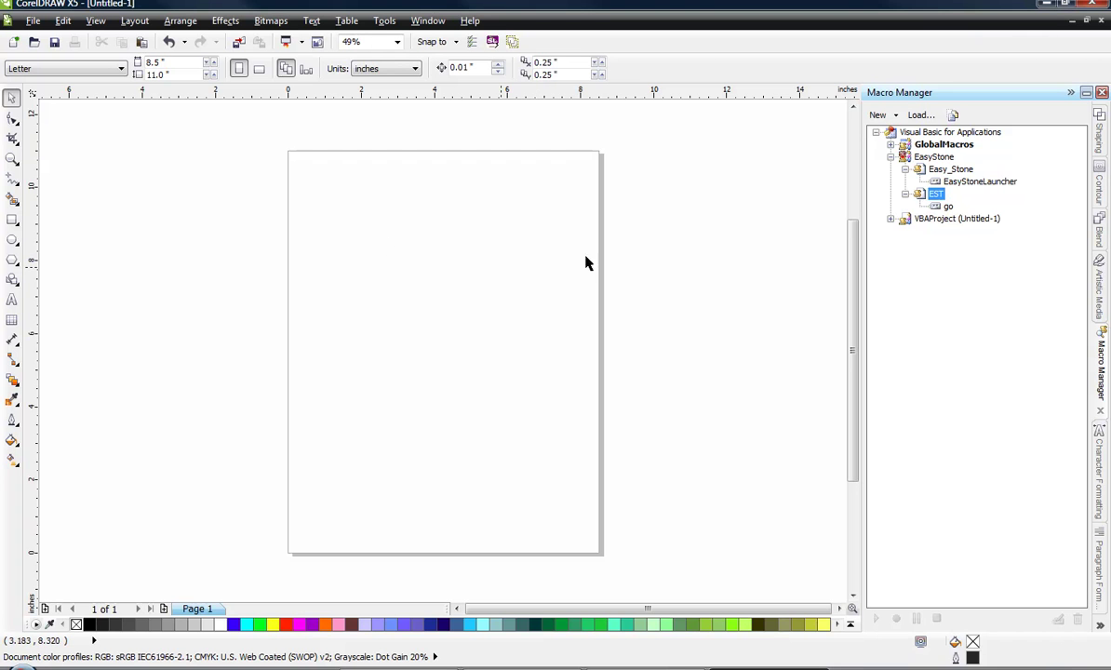
Navigate the EasyStone project tree and launch EasyStoneLauncher again.
click(938, 195)
click(972, 183)
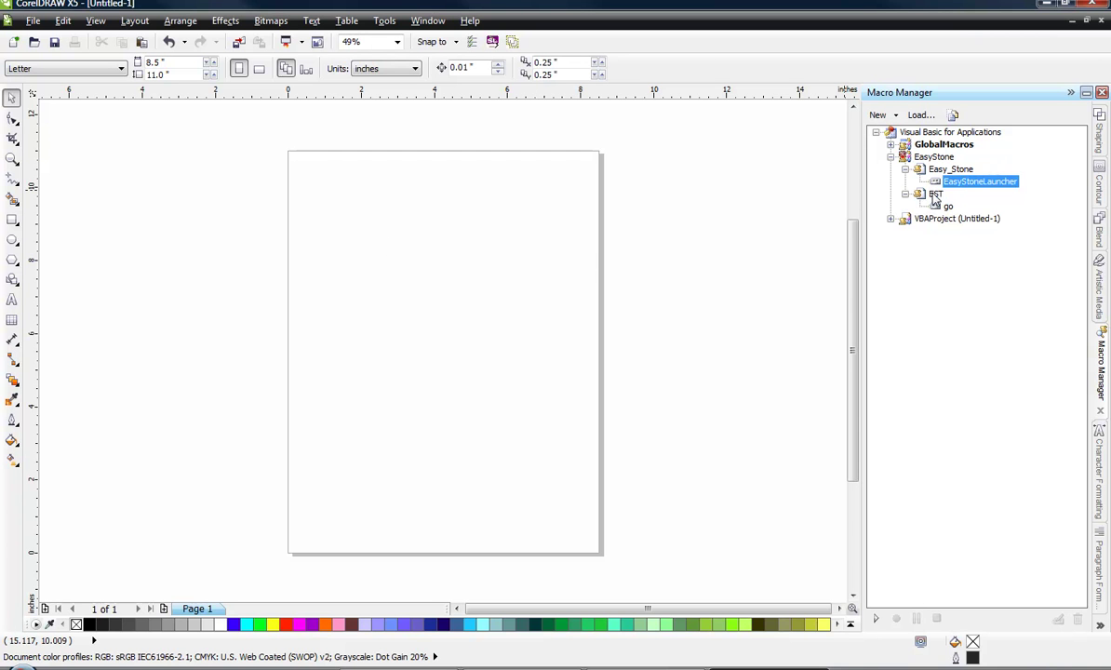
key(Down)
key(Left)
click(713, 255)
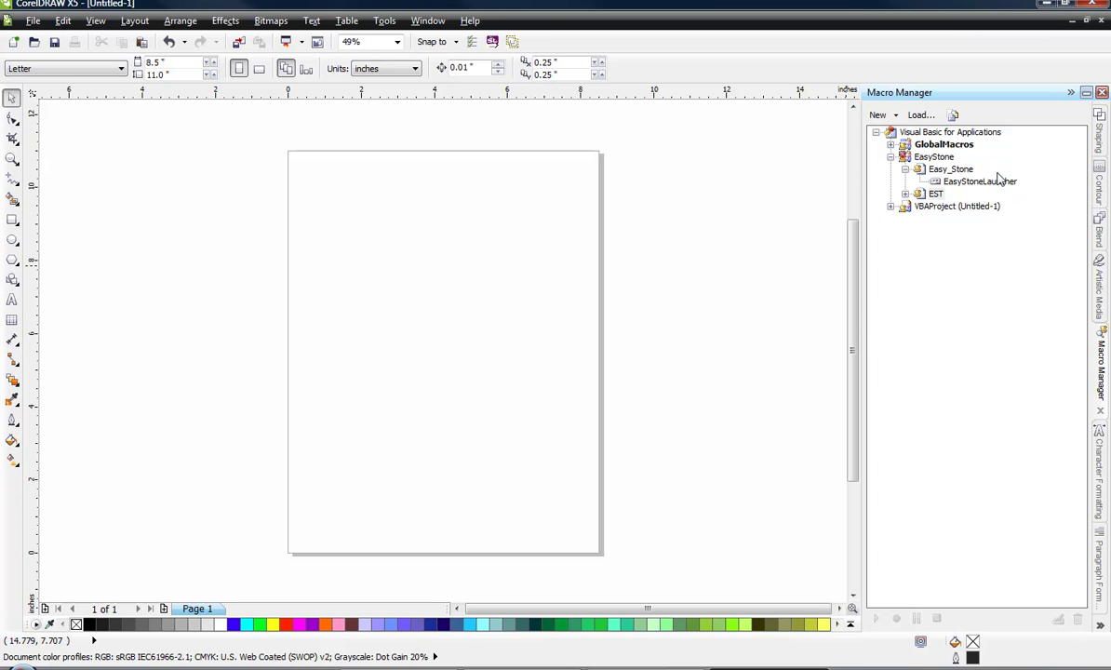
click(933, 181)
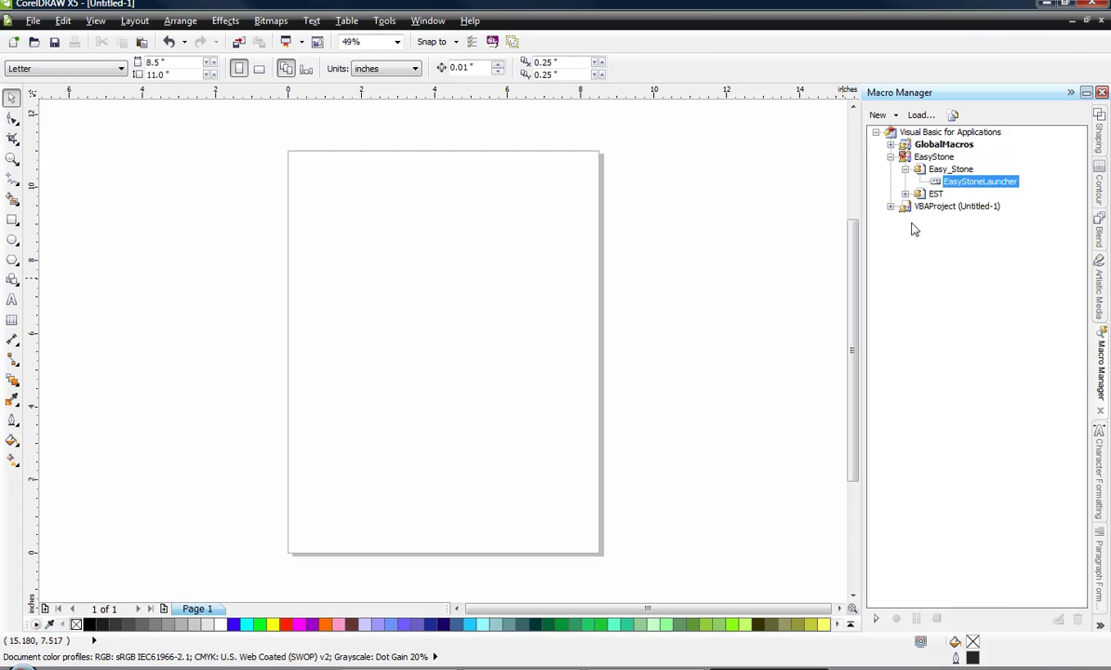
key(Left)
key(Left)
key(Left)
key(Left)
click(742, 238)
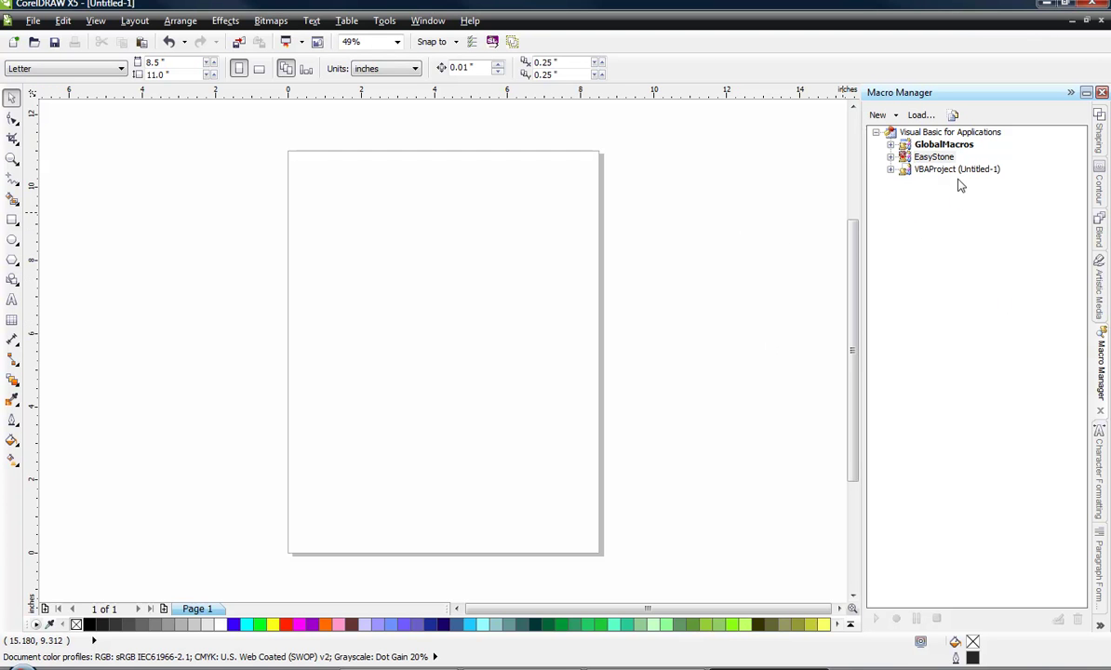
double_click(933, 156)
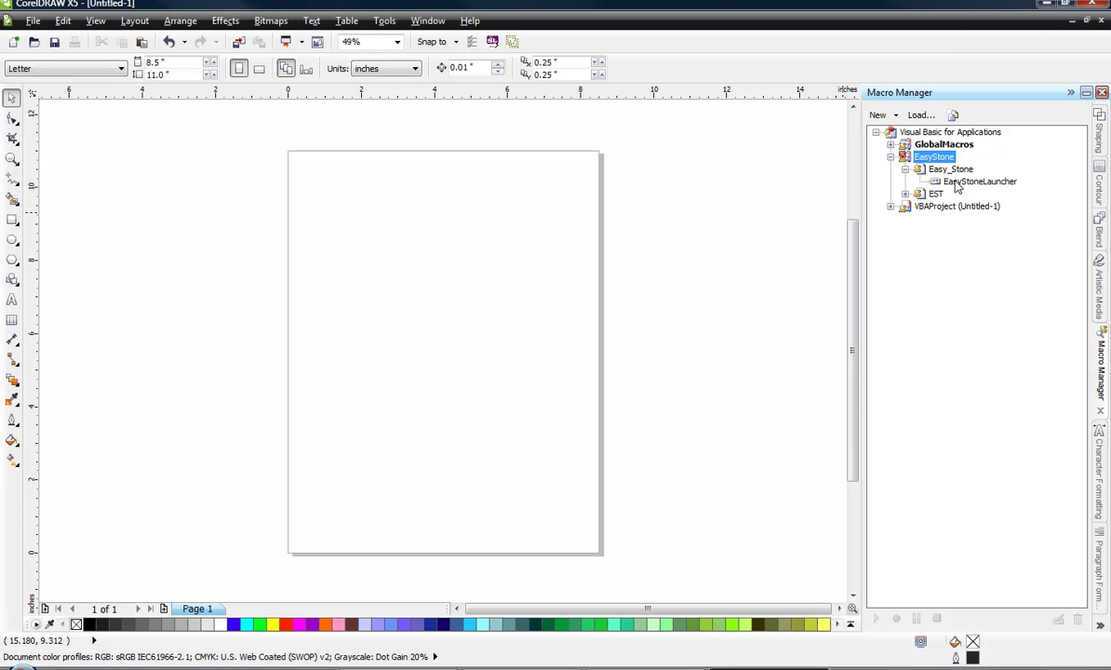
key(Down)
key(Down)
key(Return)
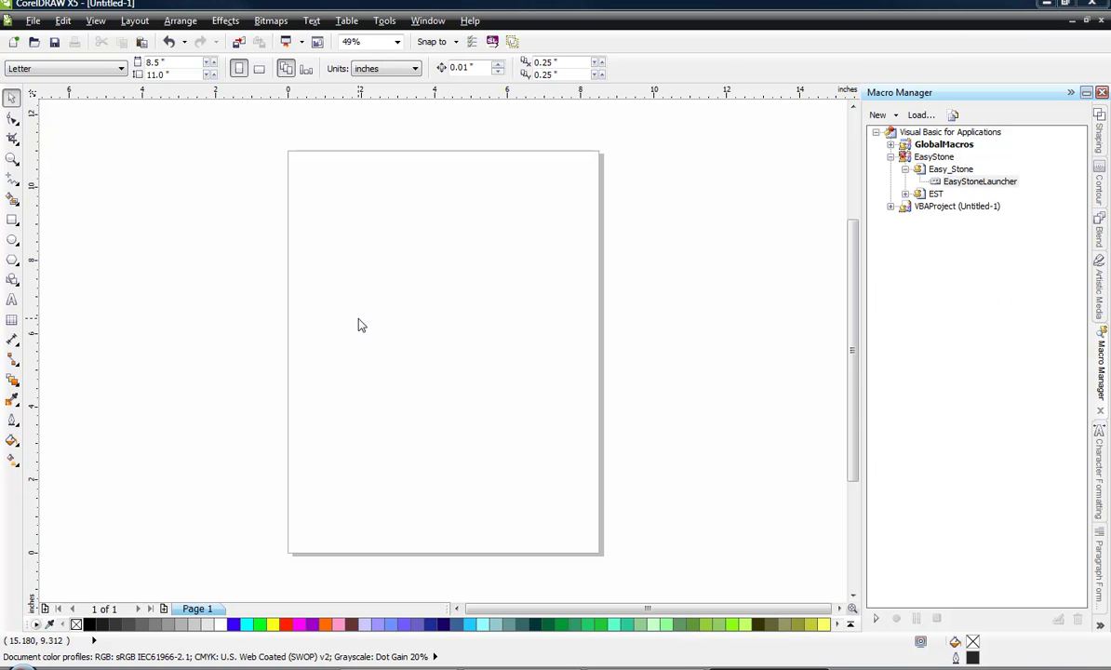
Close the Easy Stone Macro window and quit CorelDRAW X5 without saving Untitled-1.
drag(512, 285, 572, 362)
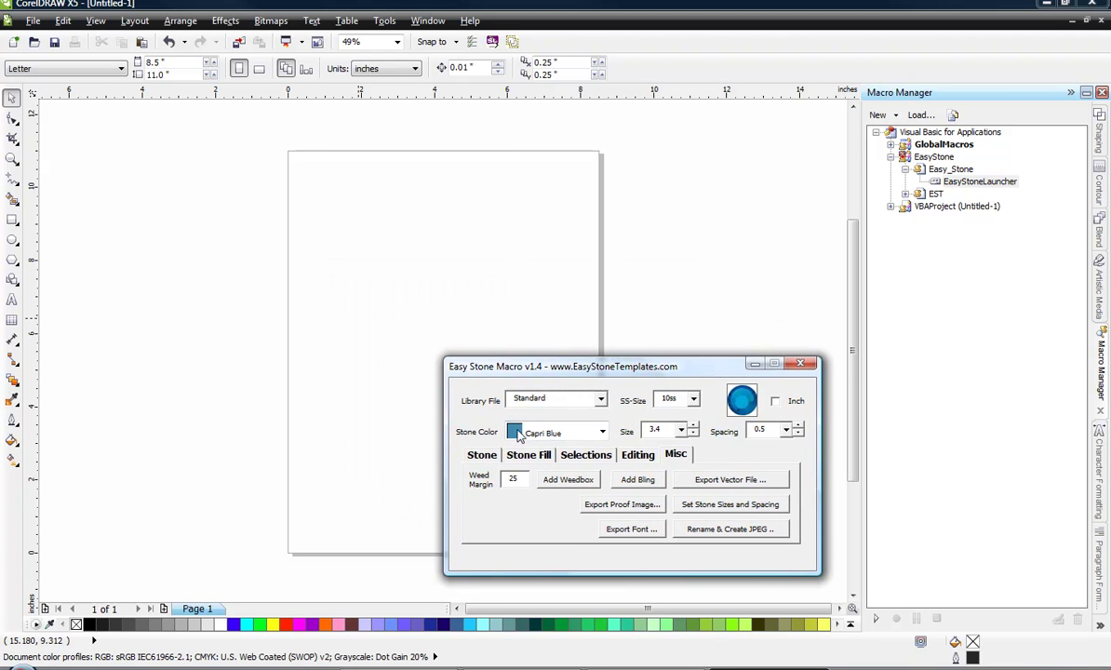
click(801, 364)
key(ctrl+F4)
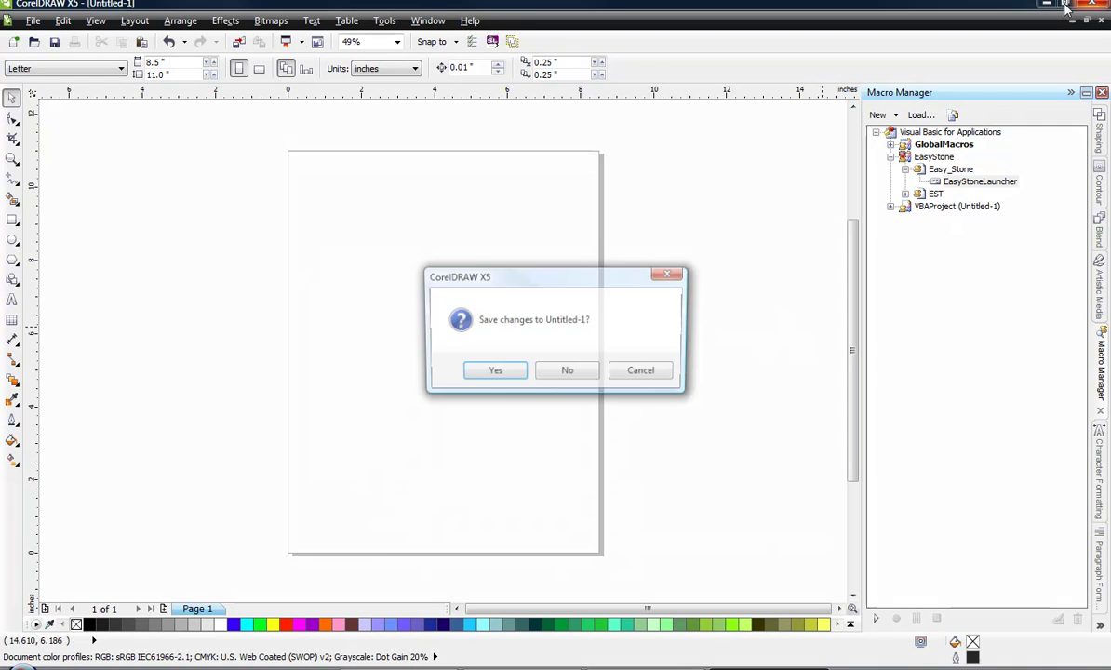
click(565, 370)
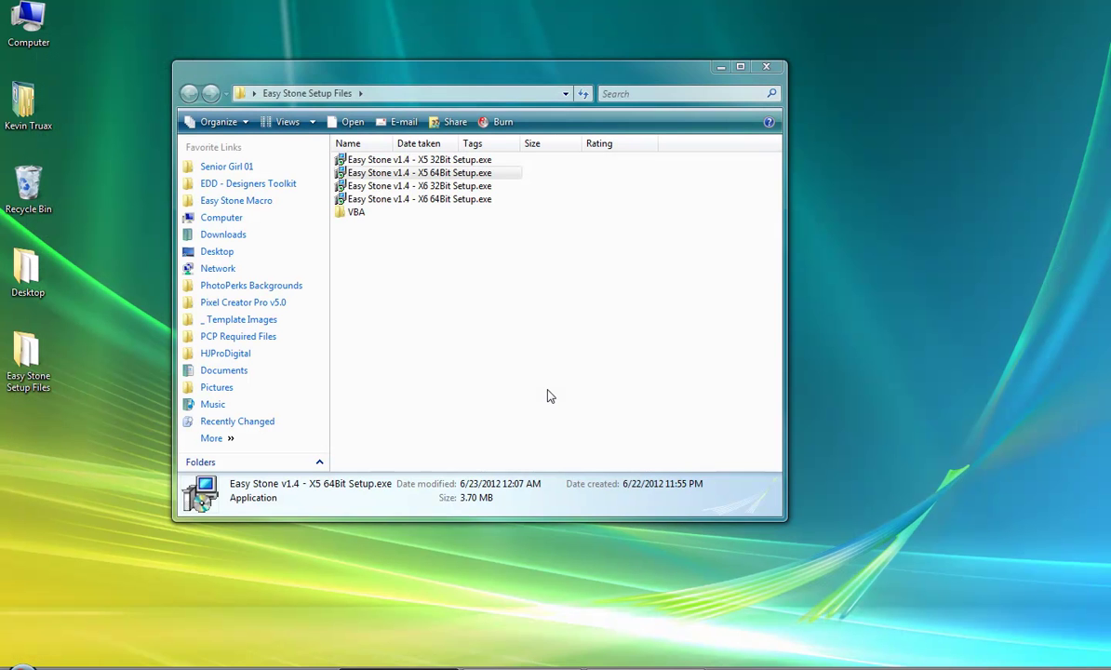
Open the VBA folder in Easy Stone Setup Files and select the 32bit VBA setup file.
click(538, 323)
double_click(338, 214)
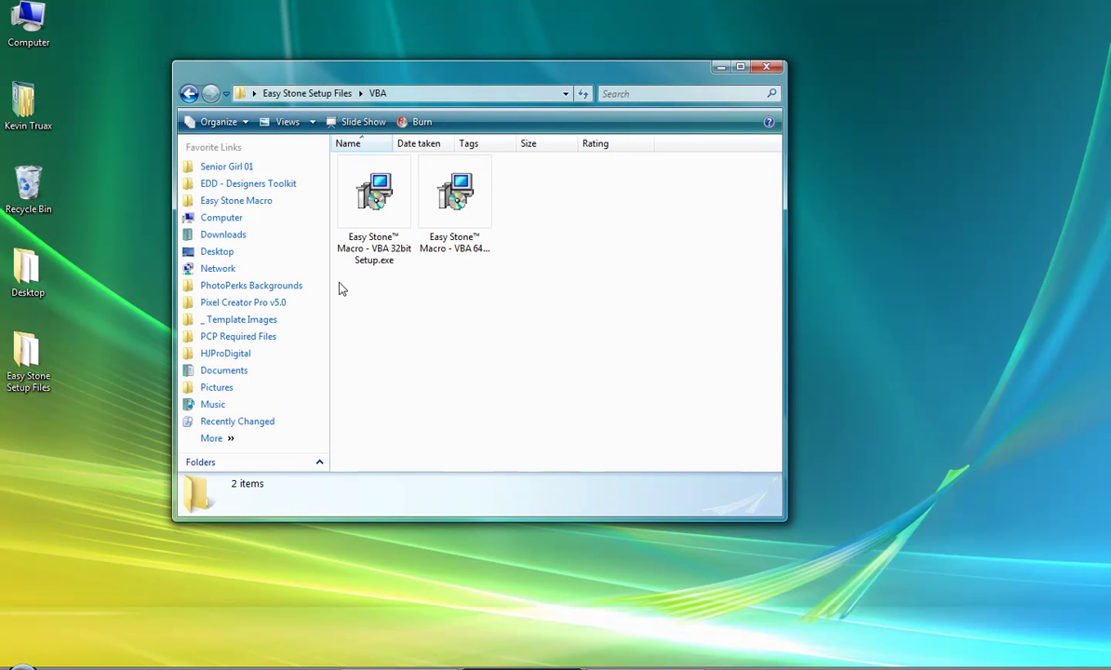
click(402, 209)
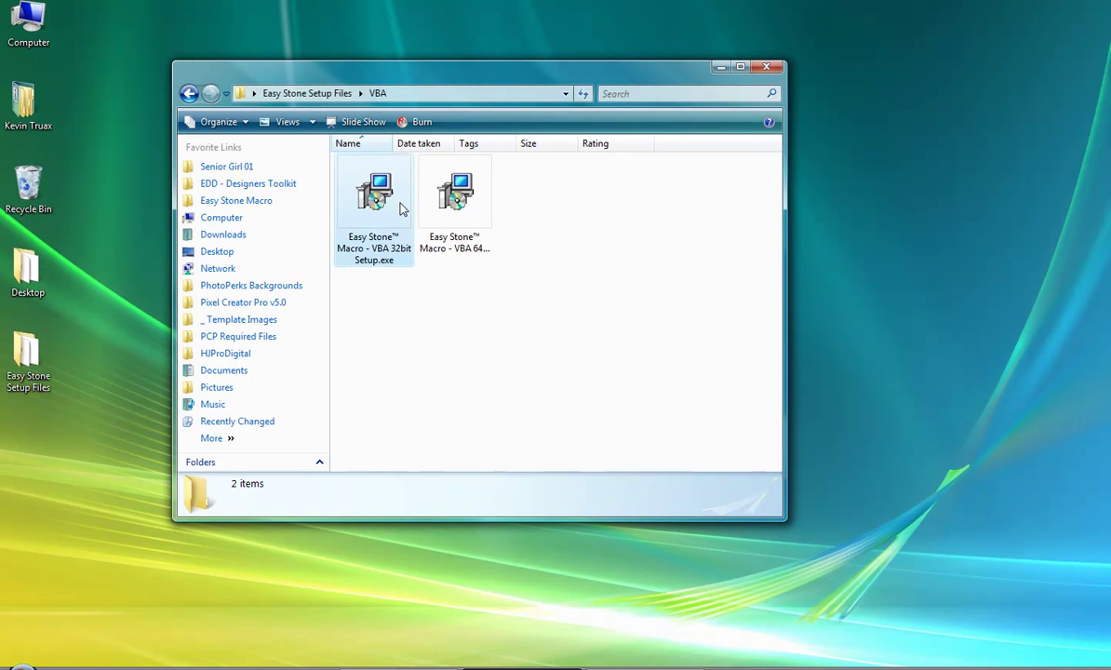